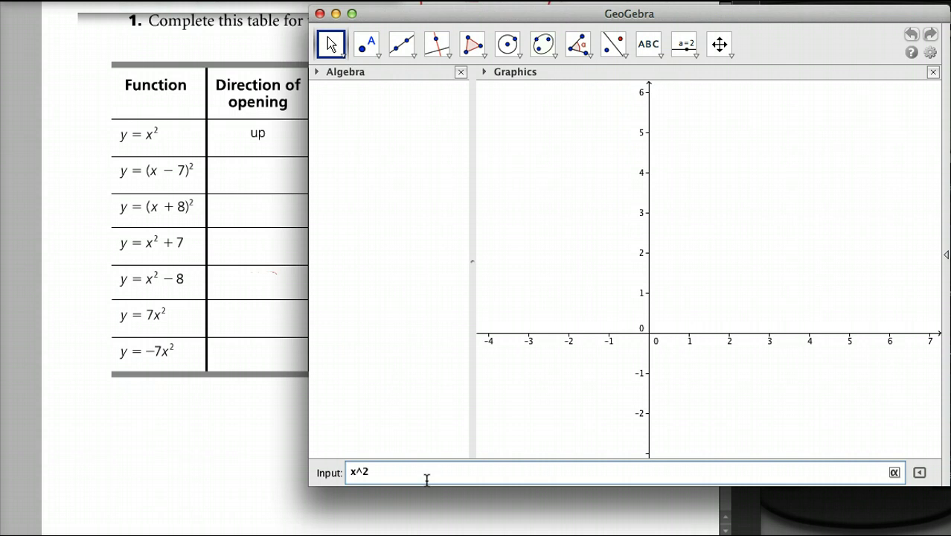
# Graph x^2 and reposition and rescale the axes around the origin to show negative y-values down to about −4.
pyautogui.press('Return')
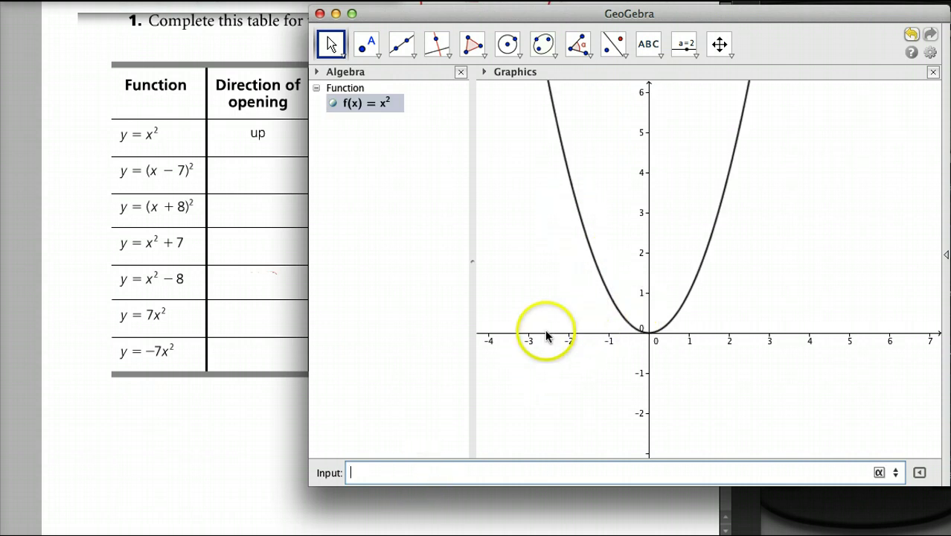
pyautogui.click(719, 46)
pyautogui.moveTo(671, 245); pyautogui.dragTo(702, 190)
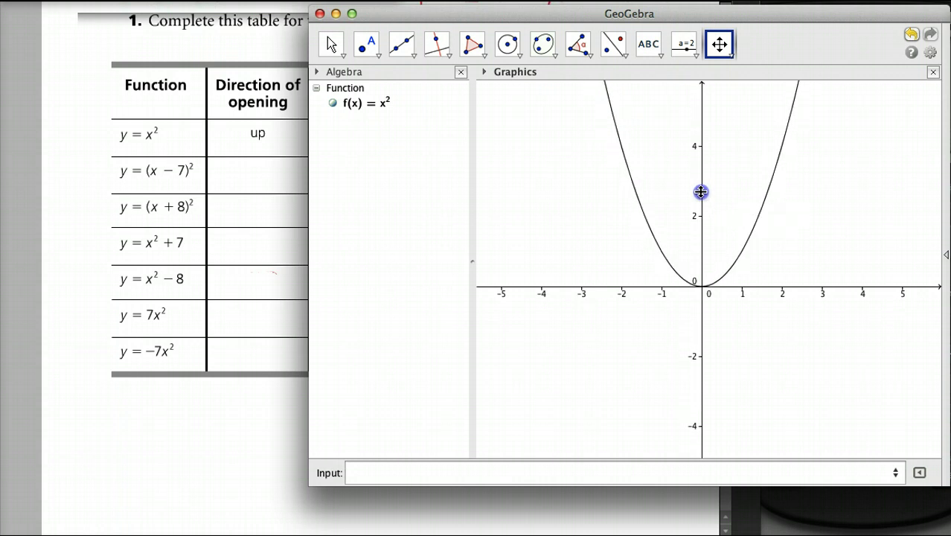
pyautogui.moveTo(831, 288); pyautogui.dragTo(829, 286)
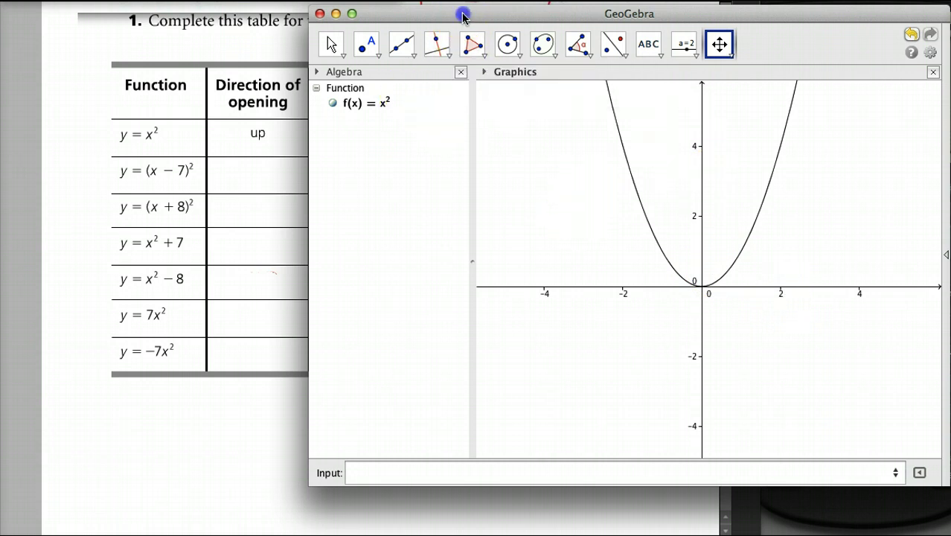
# Graph the function -7x^2 together with the base parabola.
pyautogui.moveTo(463, 16); pyautogui.dragTo(444, 166)
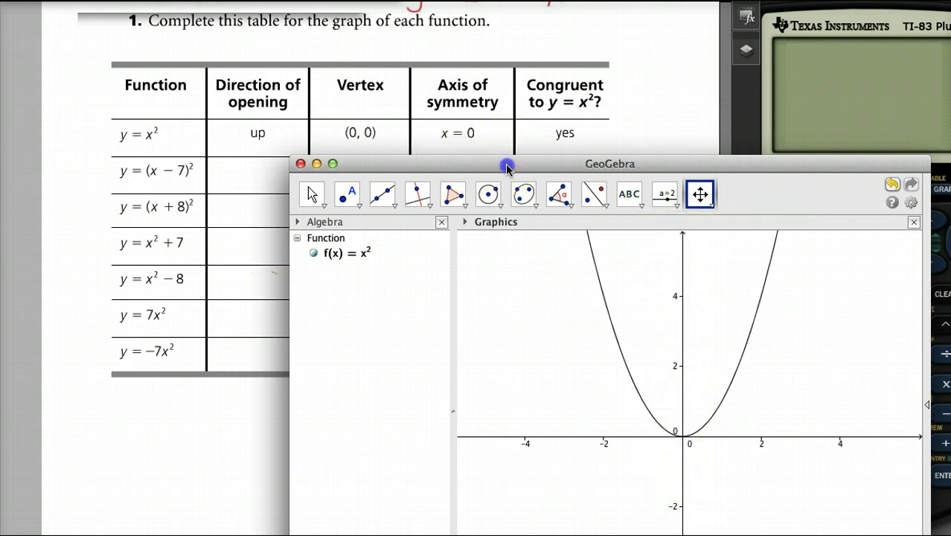
pyautogui.moveTo(506, 168); pyautogui.dragTo(526, 17)
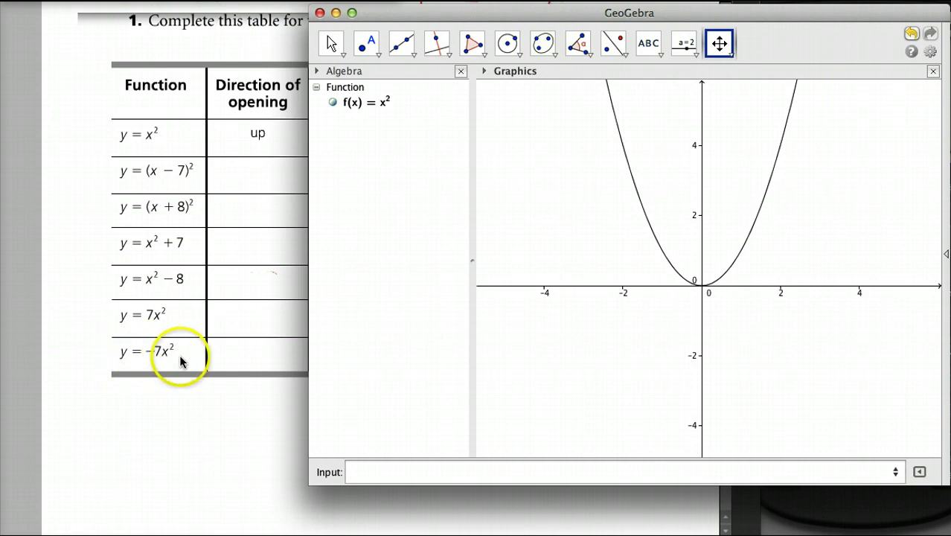
pyautogui.click(370, 471)
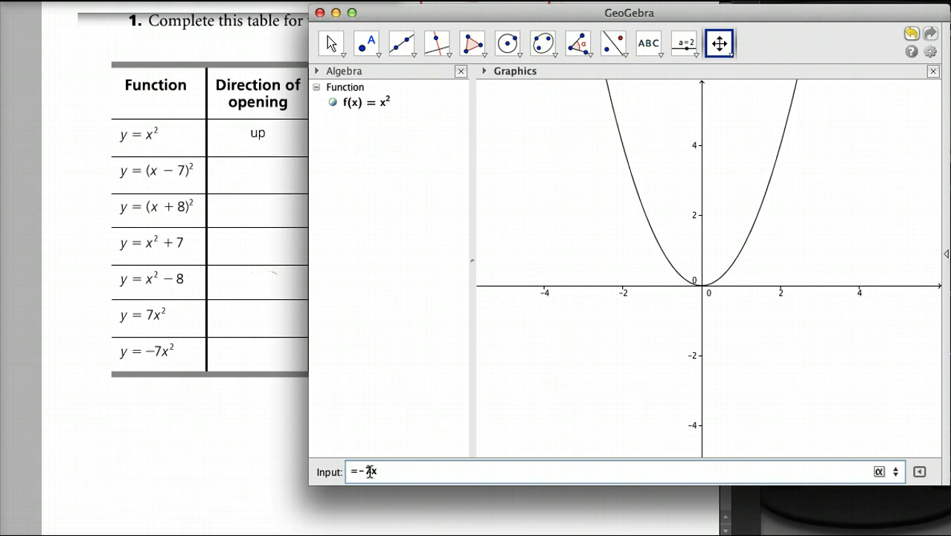
pyautogui.write('=-7x^2')
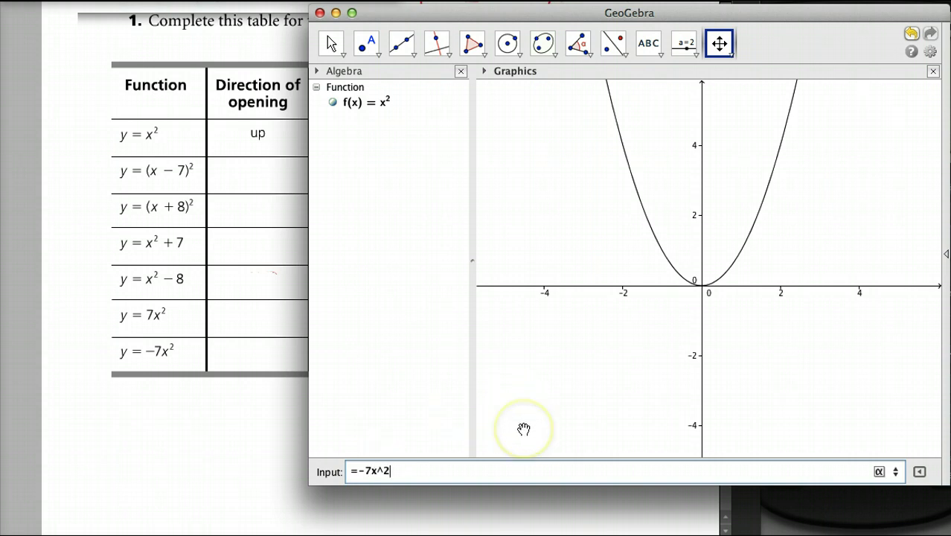
pyautogui.press('Return')
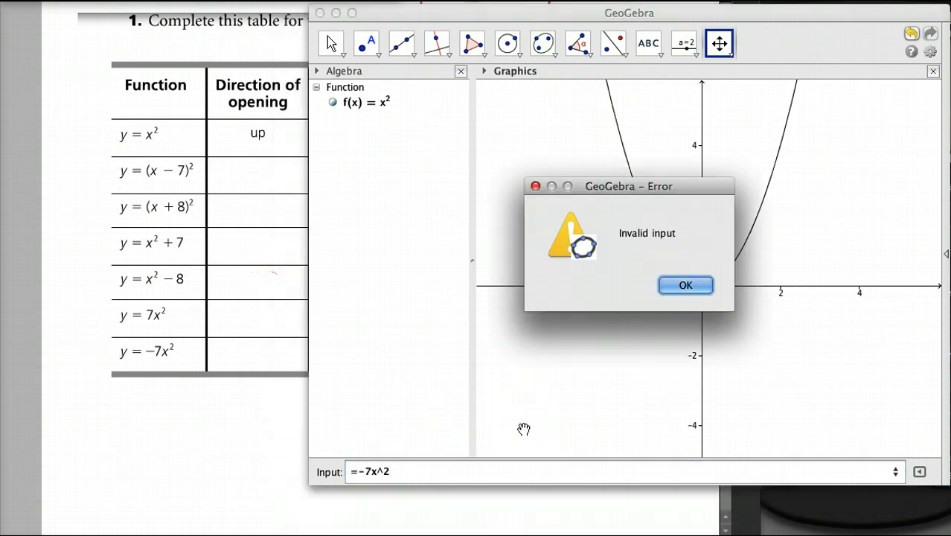
pyautogui.click(670, 287)
pyautogui.click(360, 472)
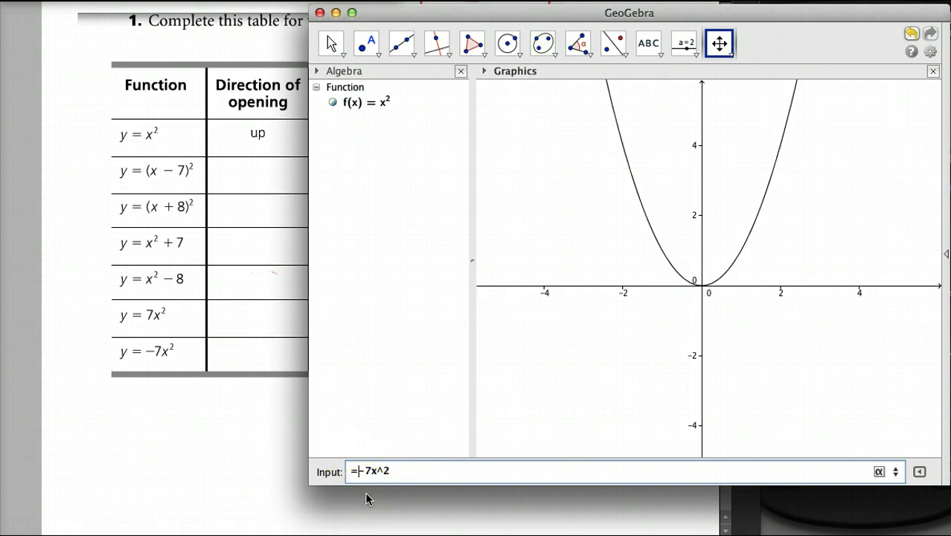
pyautogui.press('Return')
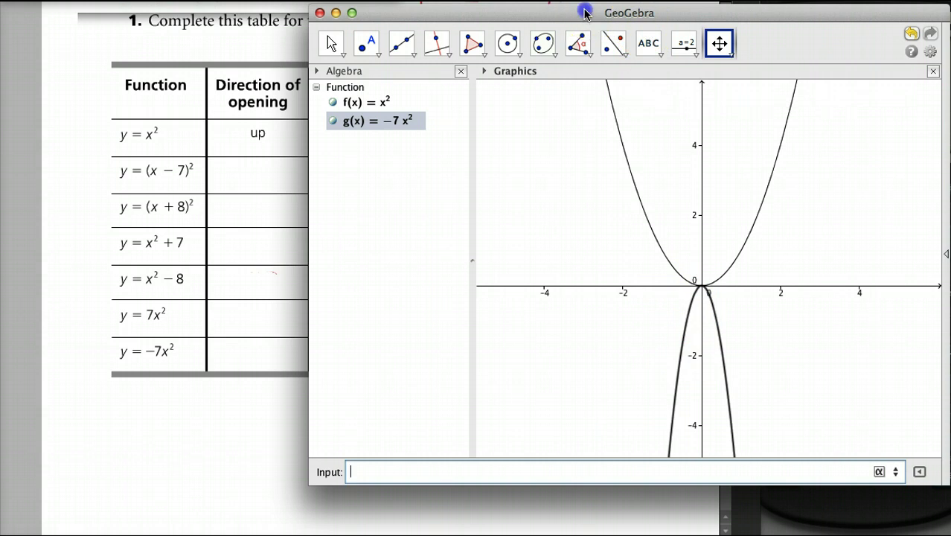
# On the worksheet, handwrite the y = −7x² row's entries: opening "down", vertex "(0,0)" and axis of symmetry "x=0".
pyautogui.moveTo(585, 16); pyautogui.dragTo(732, 28)
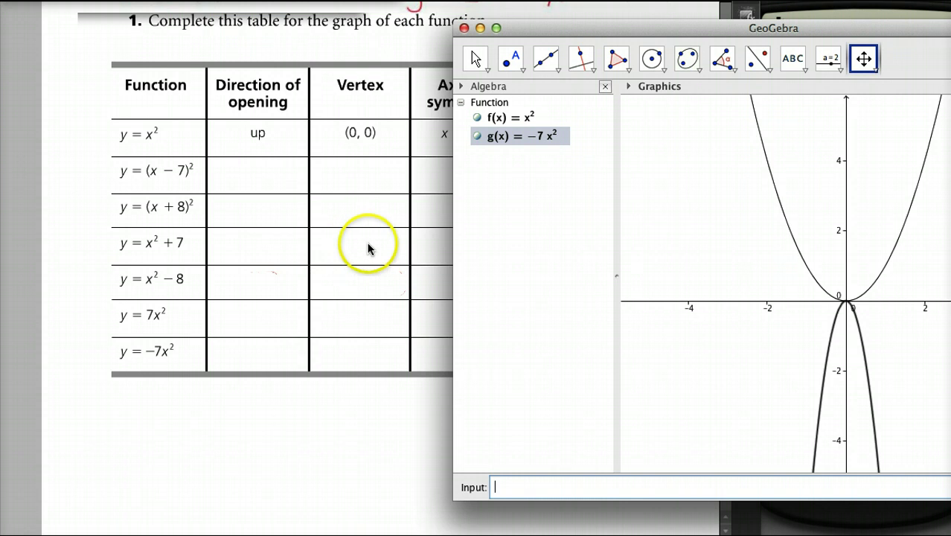
pyautogui.click(266, 354)
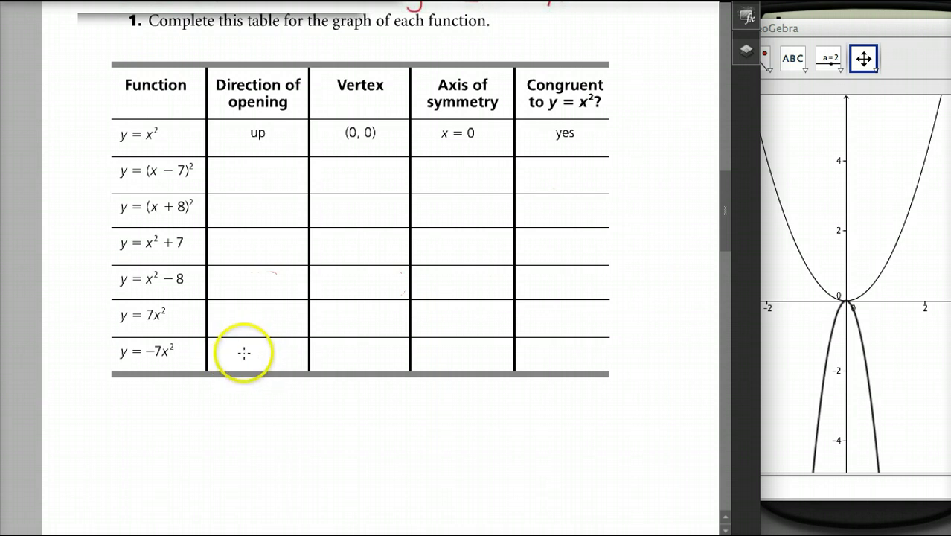
pyautogui.moveTo(235, 355); pyautogui.dragTo(281, 357)
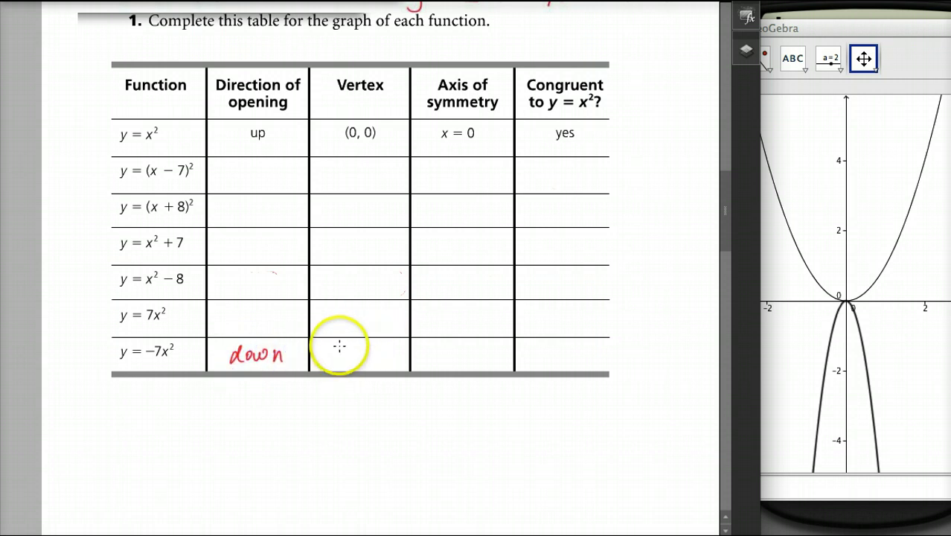
pyautogui.moveTo(339, 347); pyautogui.dragTo(337, 359)
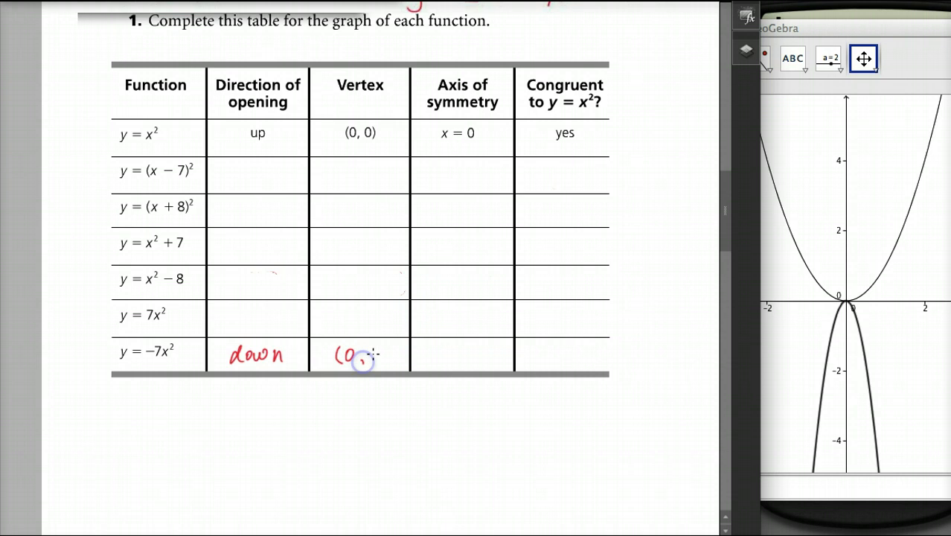
pyautogui.moveTo(386, 347); pyautogui.dragTo(391, 363)
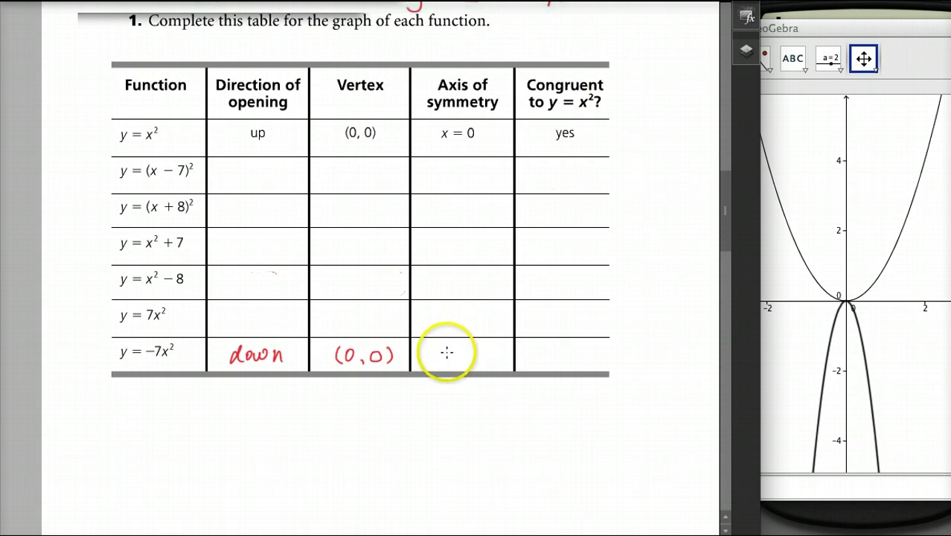
pyautogui.click(446, 357)
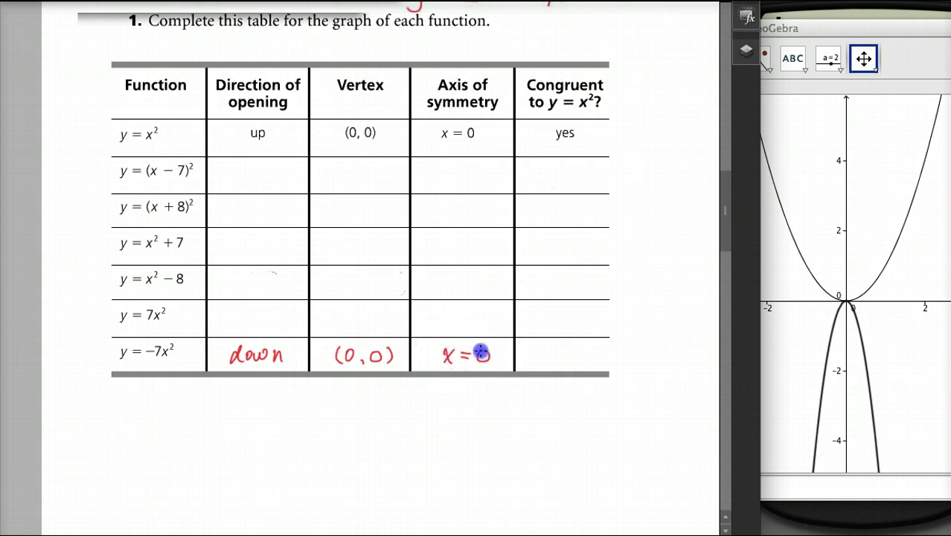
pyautogui.moveTo(480, 353); pyautogui.dragTo(481, 348)
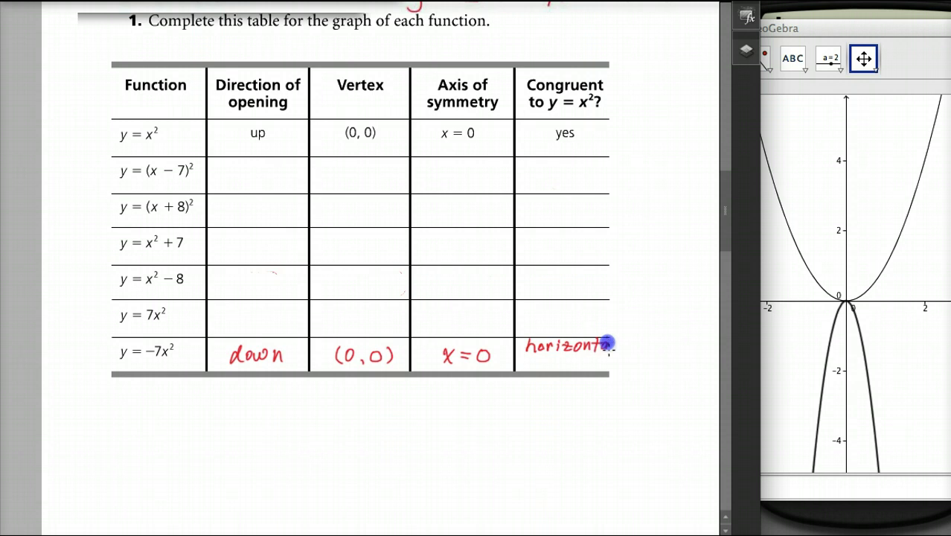
# Handwrite "horizontally compressed or vertically stretched" in the congruence column of the y = −7x² row.
pyautogui.moveTo(623, 340); pyautogui.dragTo(629, 355)
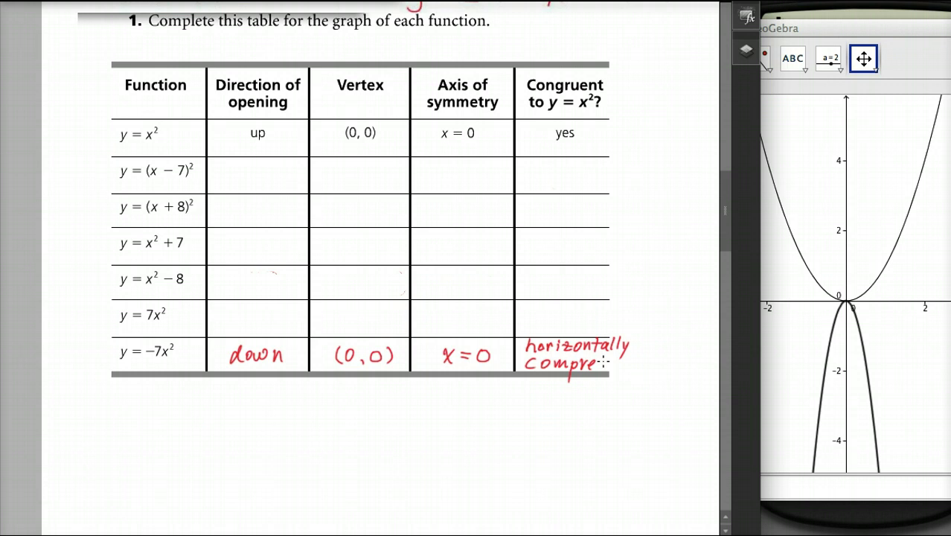
pyautogui.moveTo(623, 361); pyautogui.dragTo(646, 361)
pyautogui.click(556, 375)
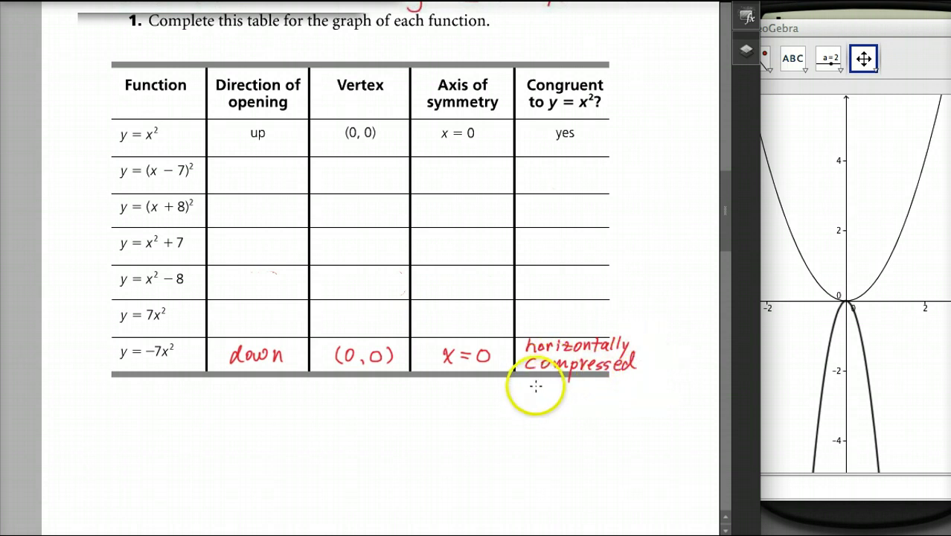
pyautogui.click(559, 381)
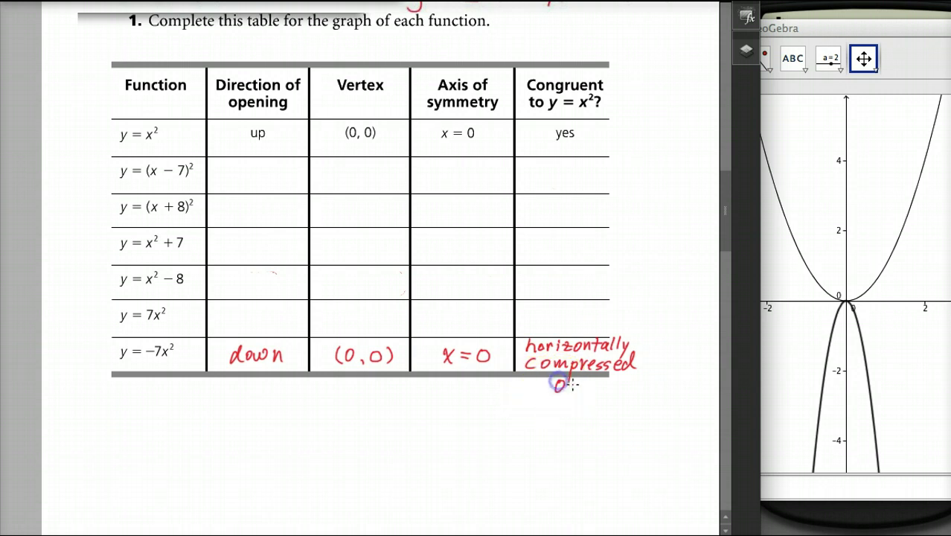
pyautogui.click(527, 404)
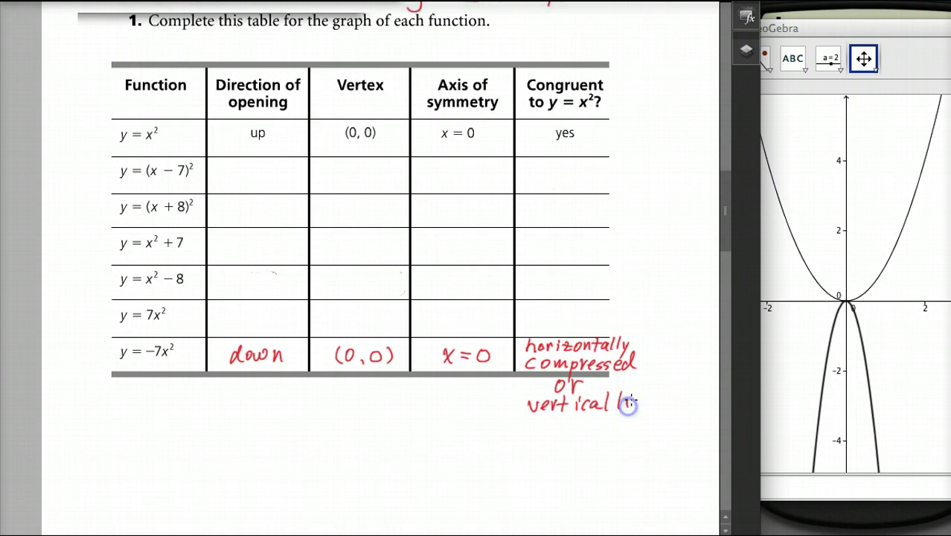
pyautogui.moveTo(625, 396); pyautogui.dragTo(631, 420)
pyautogui.click(543, 430)
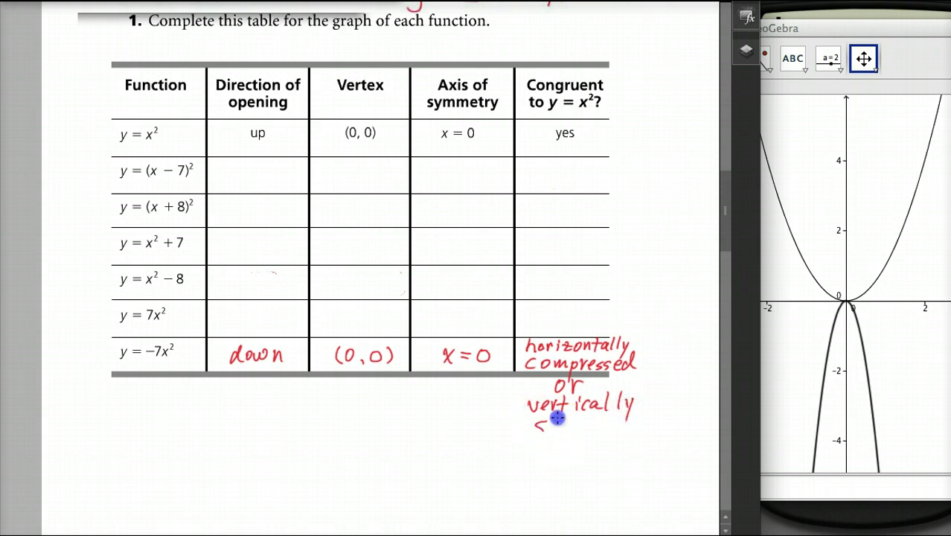
pyautogui.moveTo(555, 416)
pyautogui.mouseDown()
pyautogui.moveTo(541, 426)
pyautogui.moveTo(610, 435)
pyautogui.mouseUp()
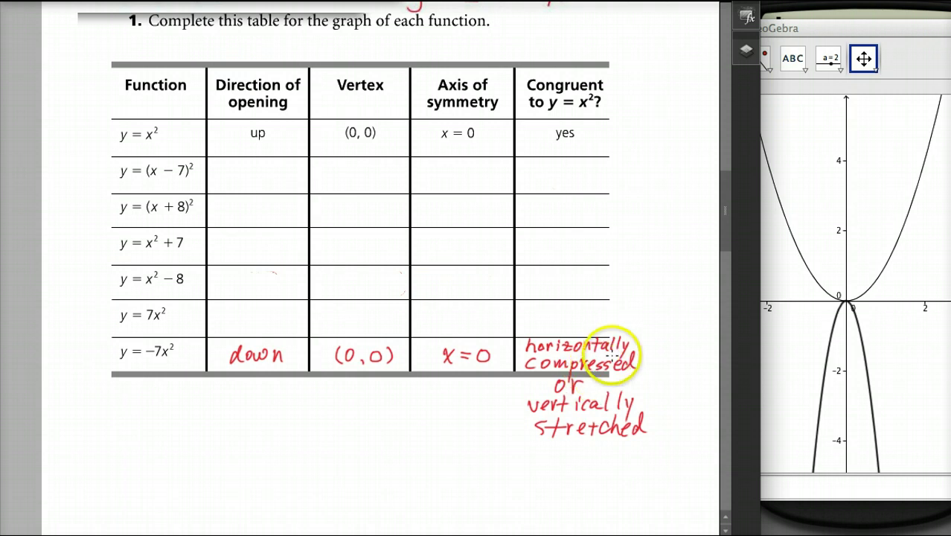
# Switch to GeoGebra and insert the Max command that takes a function, a start x-value and an end x-value.
pyautogui.click(821, 30)
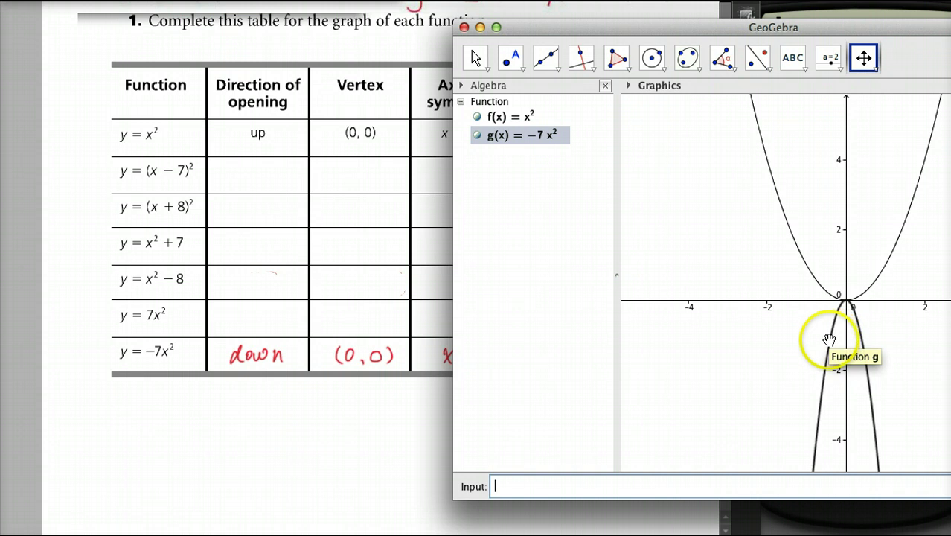
pyautogui.click(522, 498)
pyautogui.write('m')
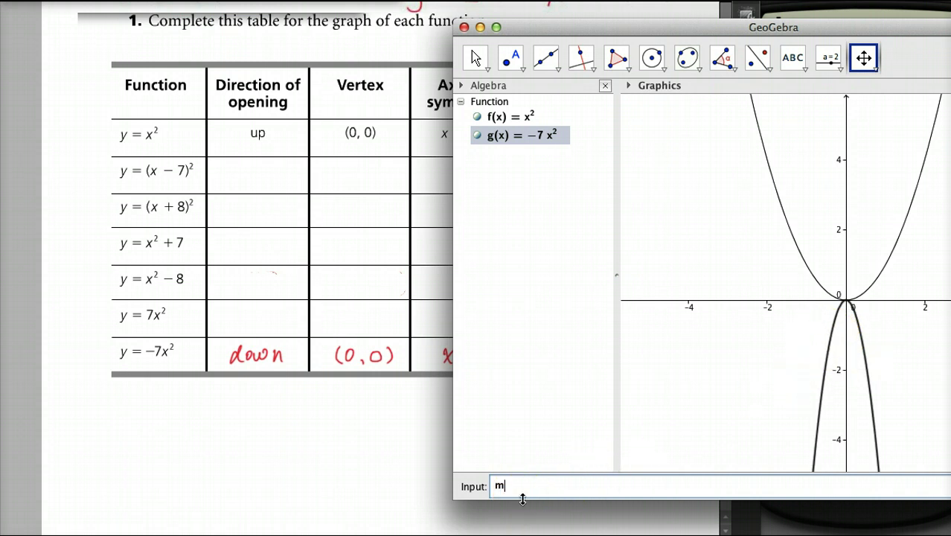
pyautogui.write('ax')
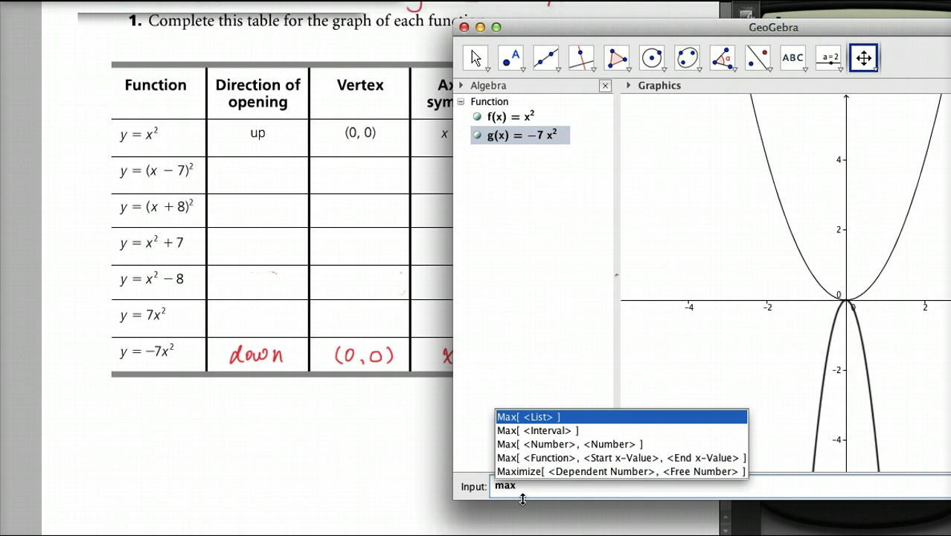
pyautogui.click(570, 465)
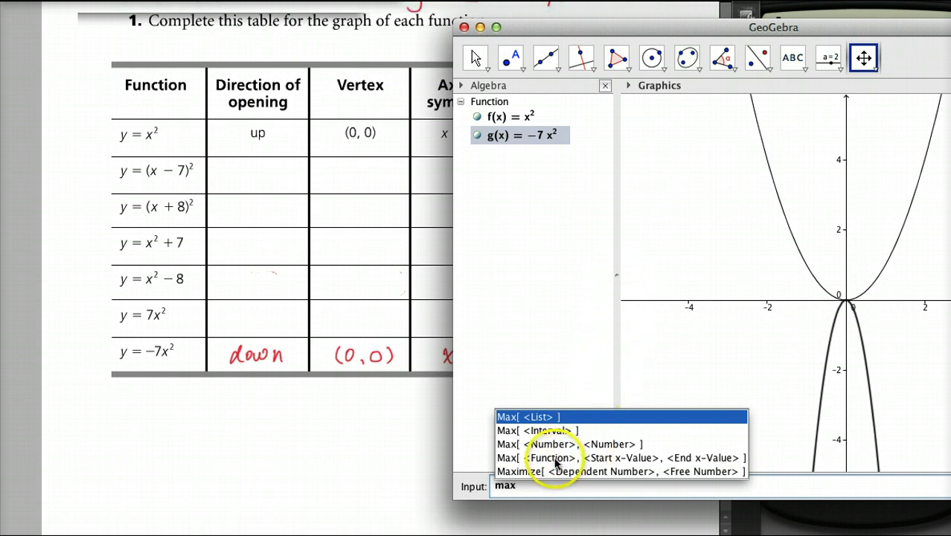
pyautogui.click(554, 457)
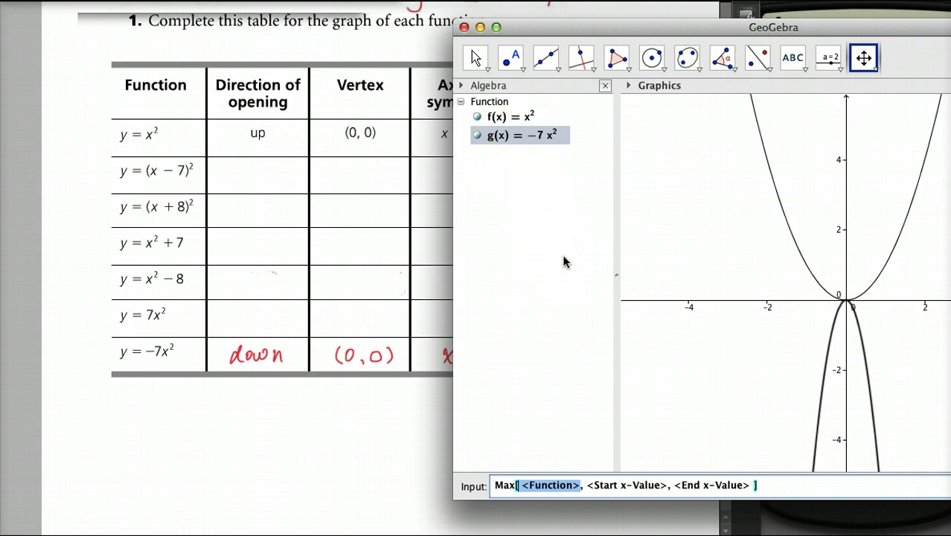
# Complete the Max command for function g with start x-value -1 and end x-value 1 to plot its maximum point.
pyautogui.write('g')
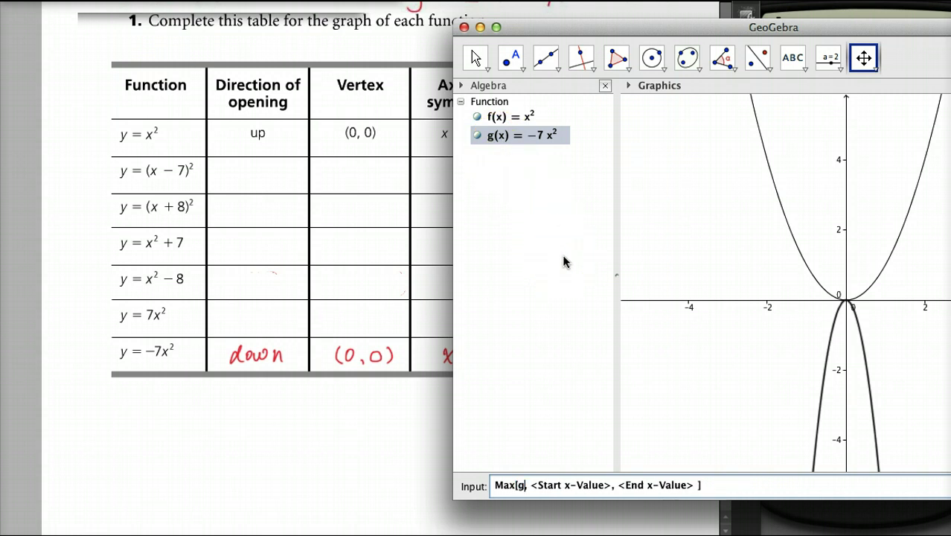
pyautogui.click(623, 436)
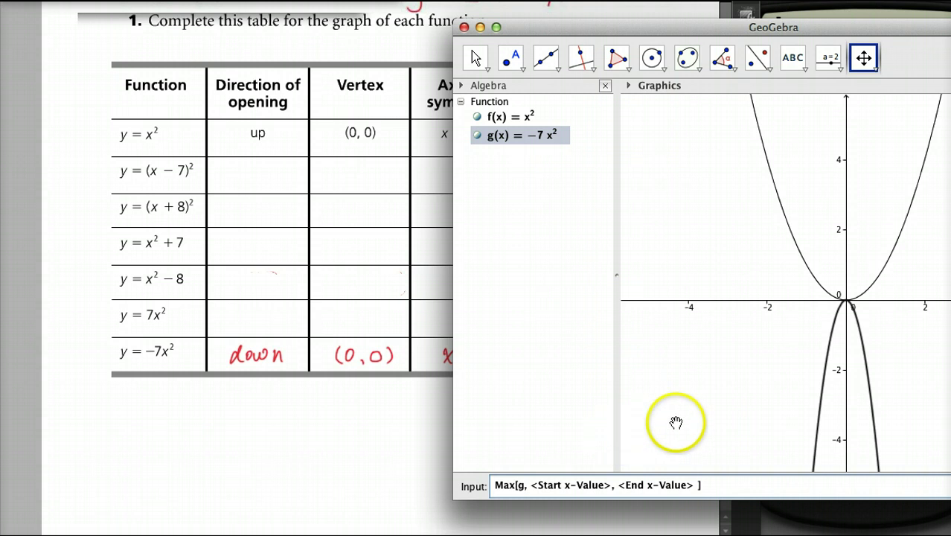
pyautogui.press('Tab')
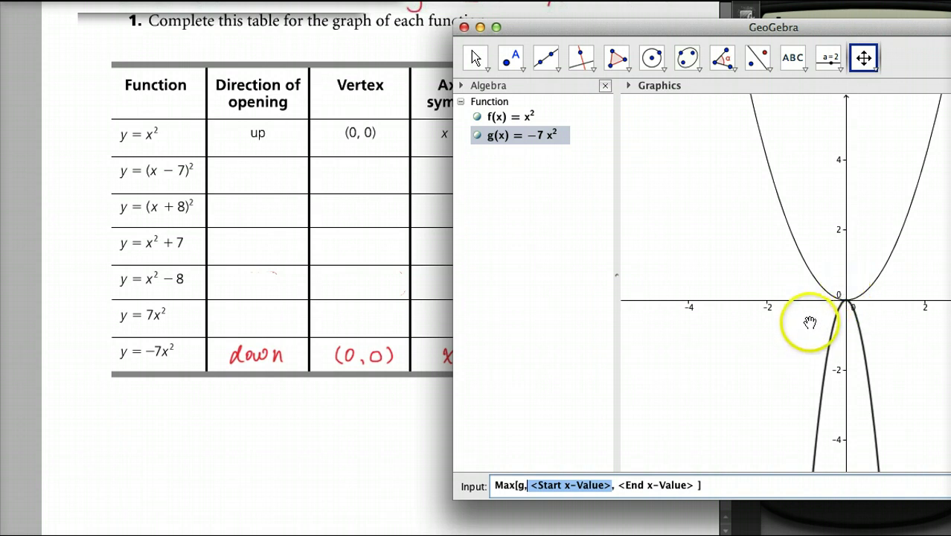
pyautogui.write('-')
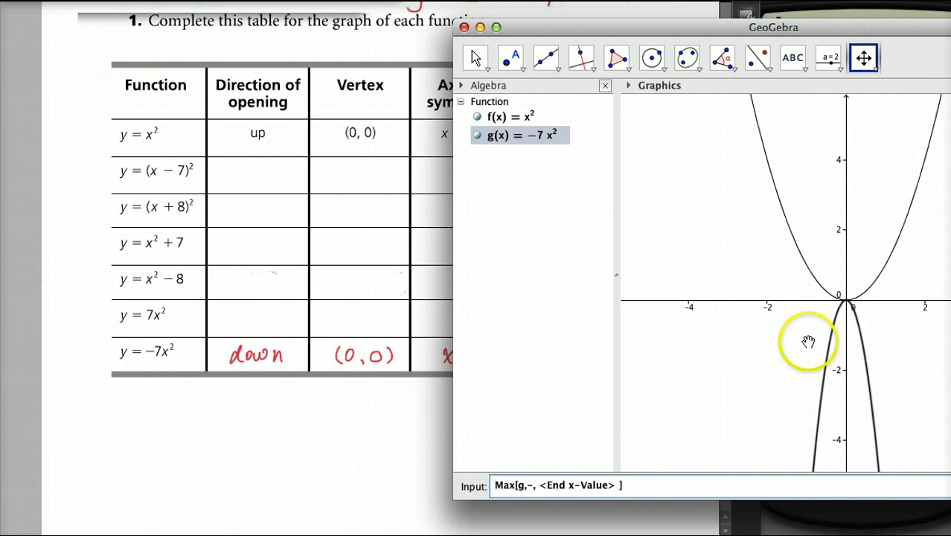
pyautogui.write('1')
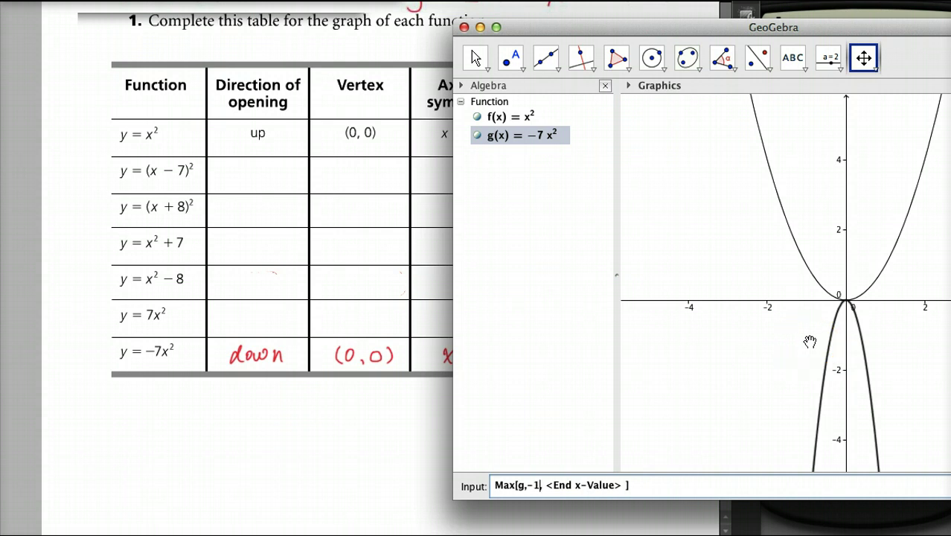
pyautogui.press('Tab')
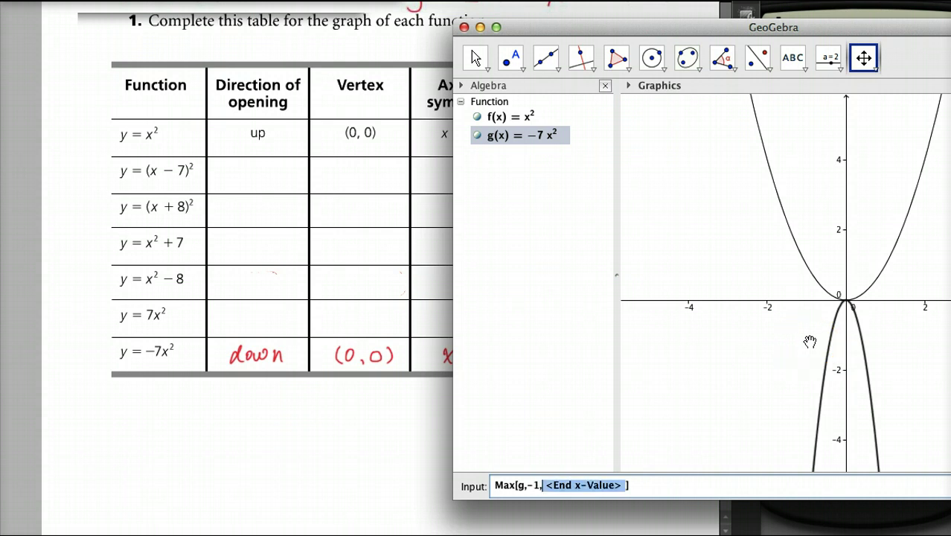
pyautogui.click(815, 339)
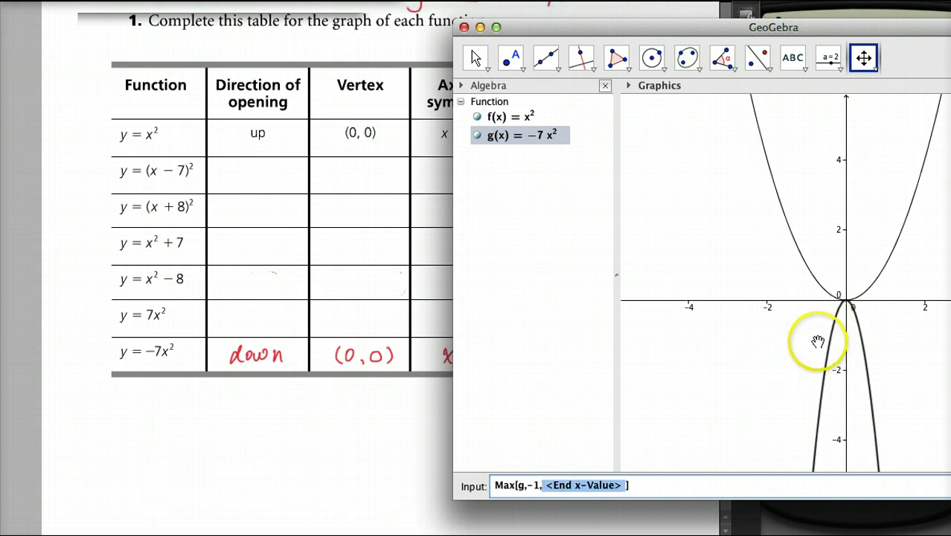
pyautogui.write('1,1')
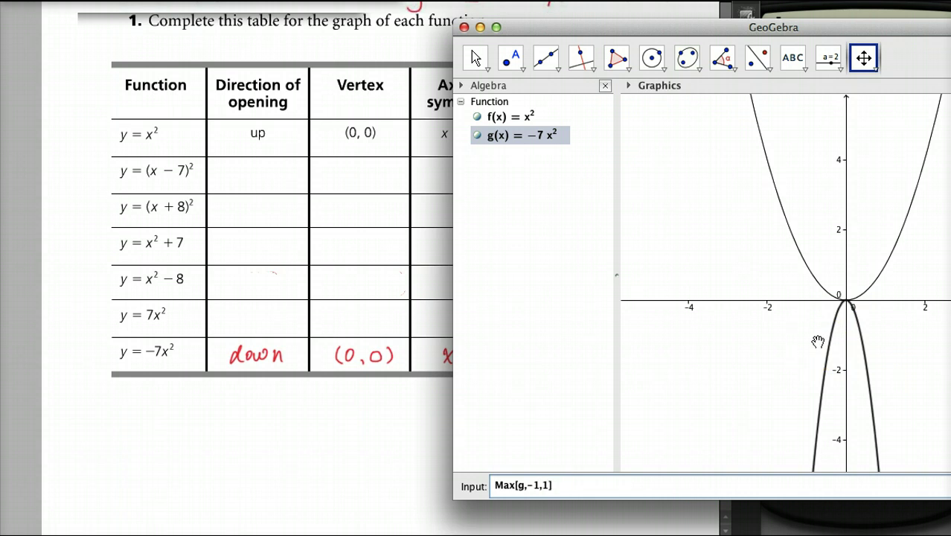
pyautogui.press('Return')
pyautogui.click(824, 323)
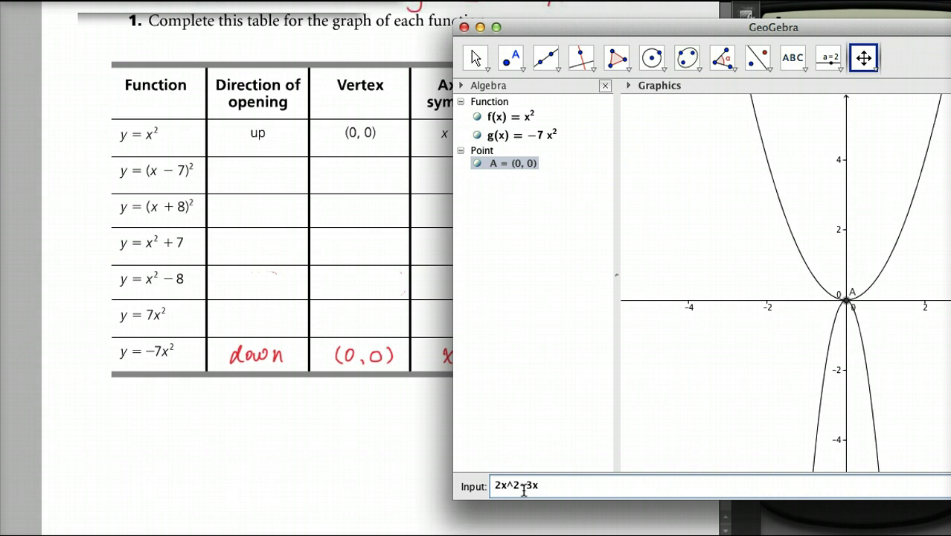
# Graph the function 2x^2-3x-1 and plot its minimum point using the Min command on h from x-value 0 to 2.
pyautogui.press('Return')
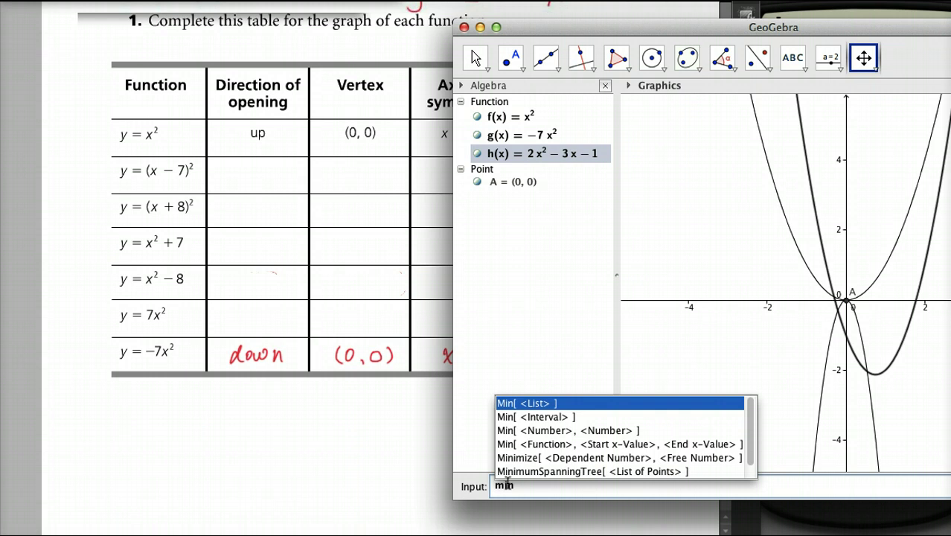
pyautogui.click(543, 445)
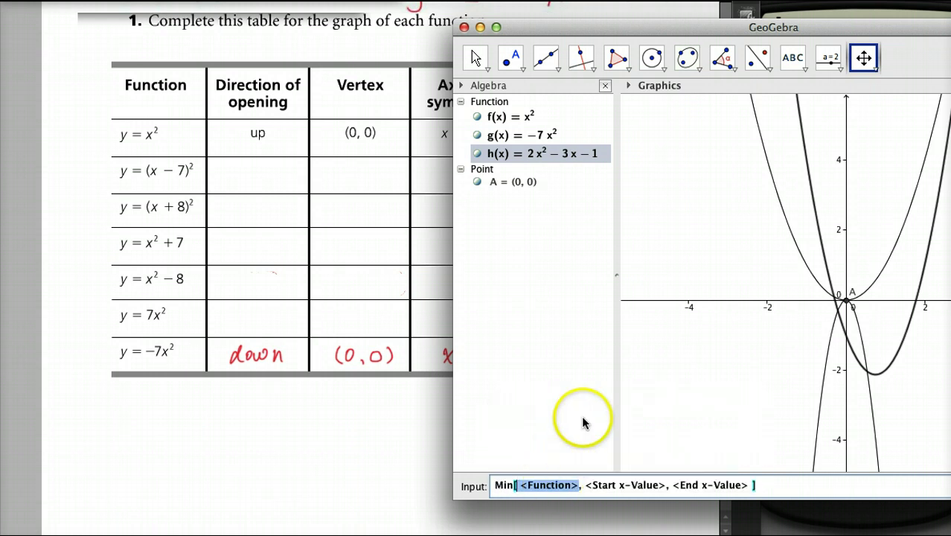
pyautogui.write('h')
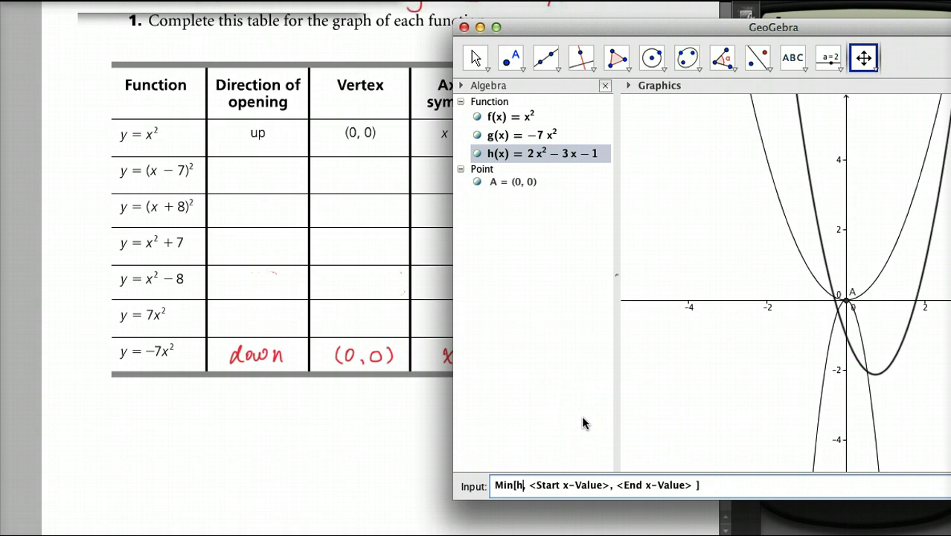
pyautogui.press('Tab')
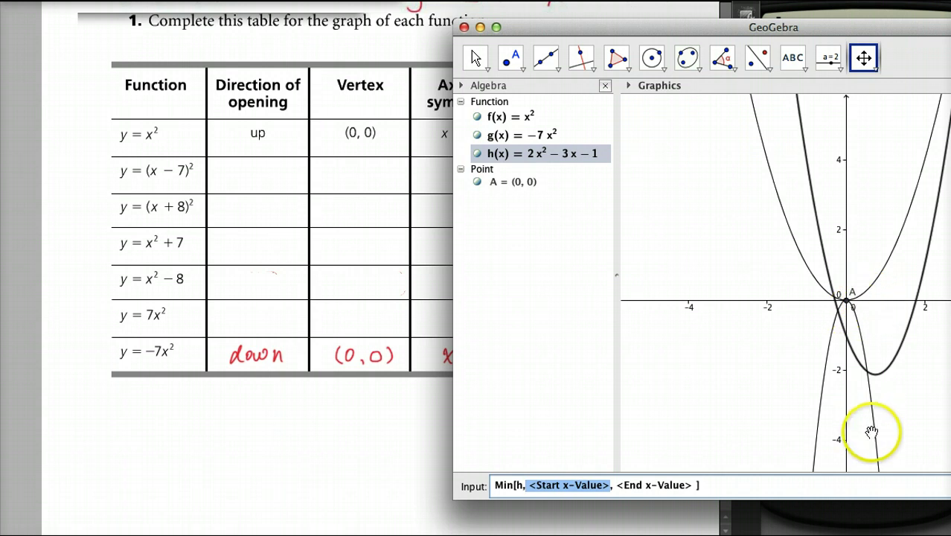
pyautogui.write('0')
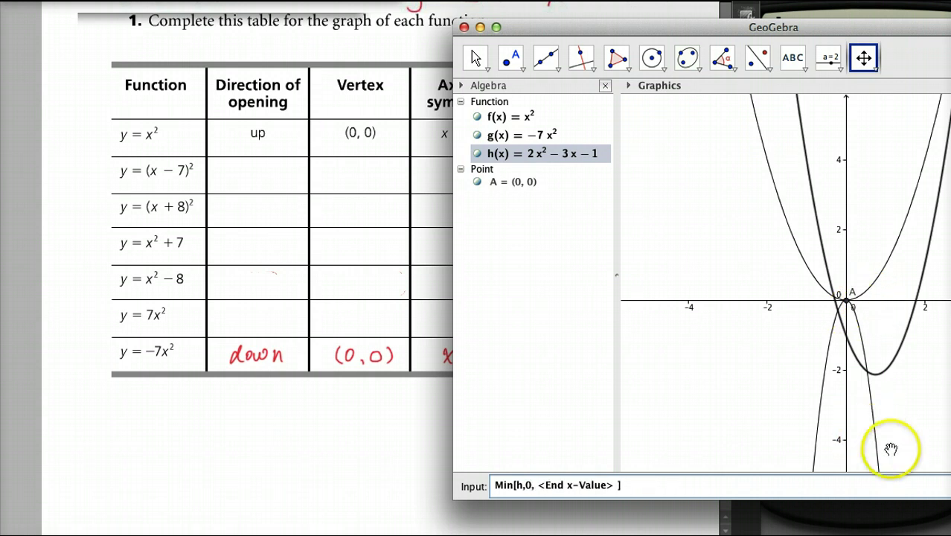
pyautogui.write(',')
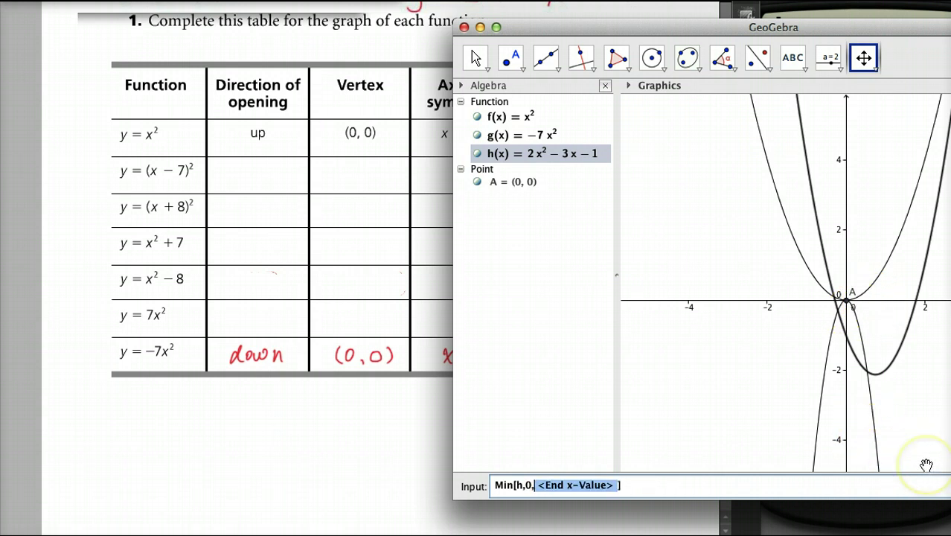
pyautogui.write('2')
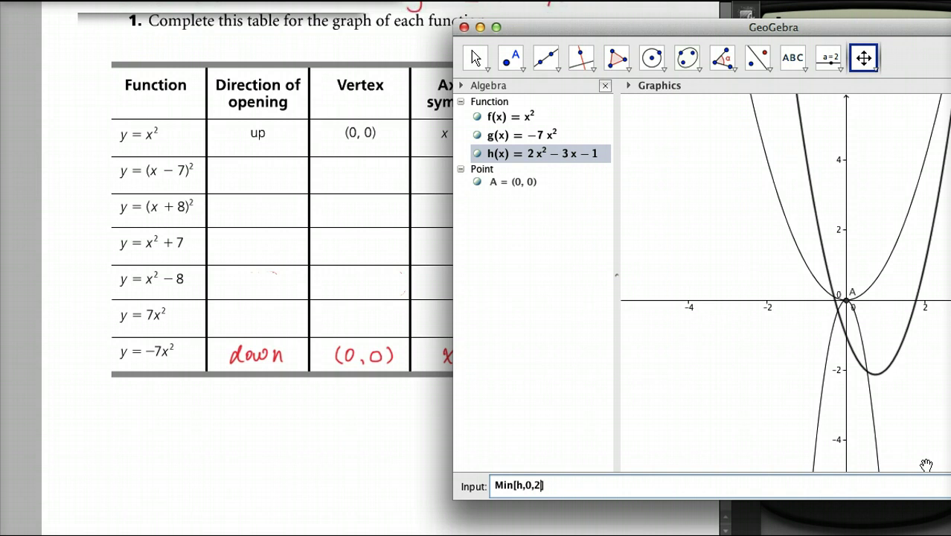
pyautogui.press('Return')
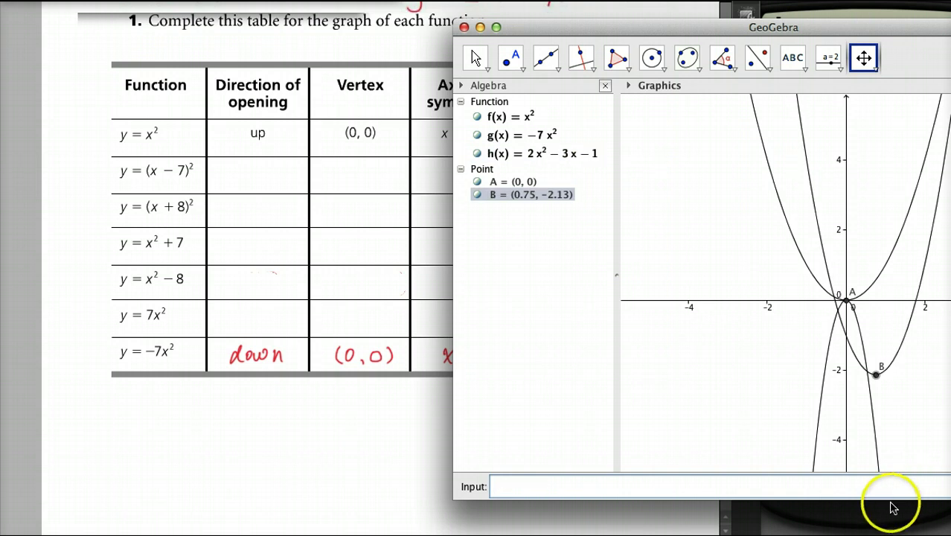